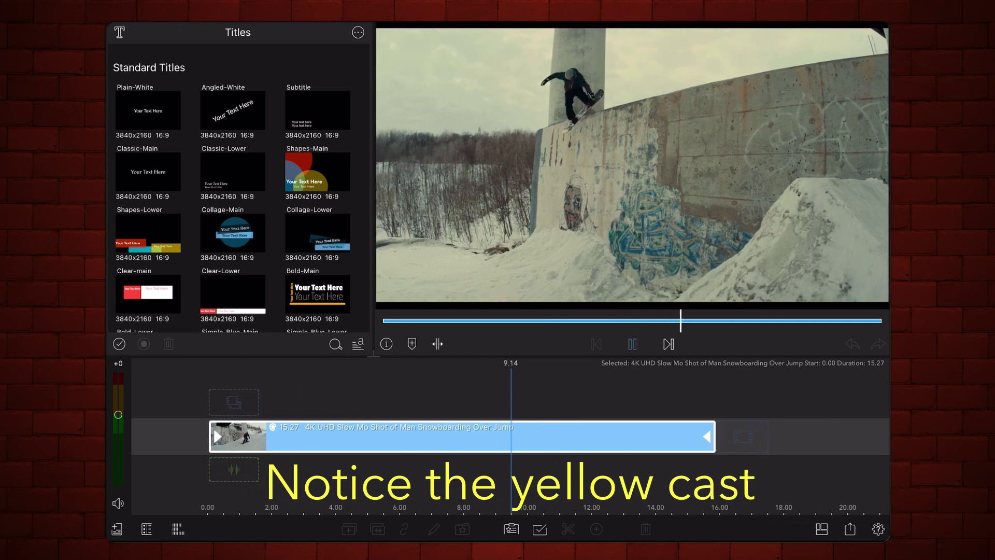
Pause playback and add a Plain-White title above the clip, stretched to about 11.16 seconds.
{"action": "key", "text": "space"}
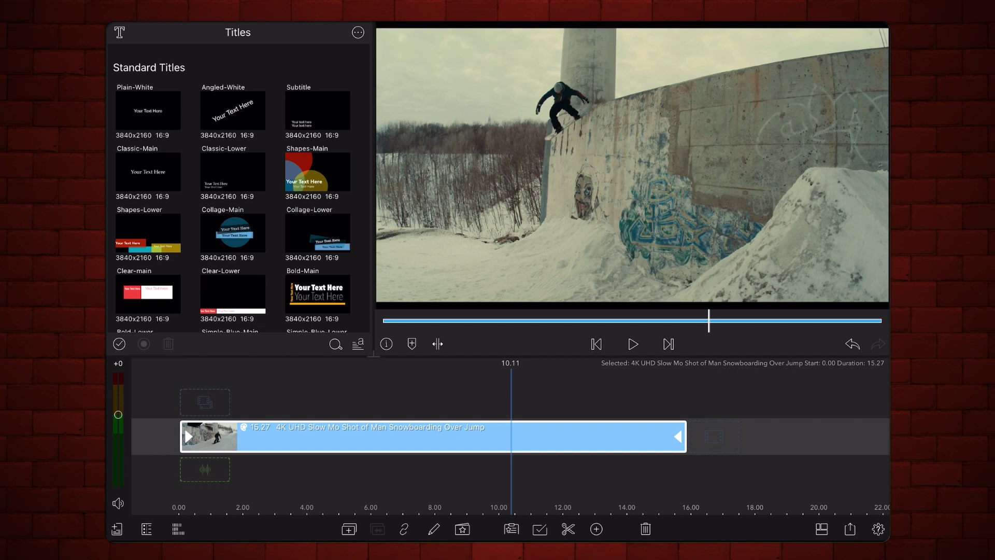
{"action": "left_click_drag", "start_coordinate": [149, 110], "coordinate": [234, 397]}
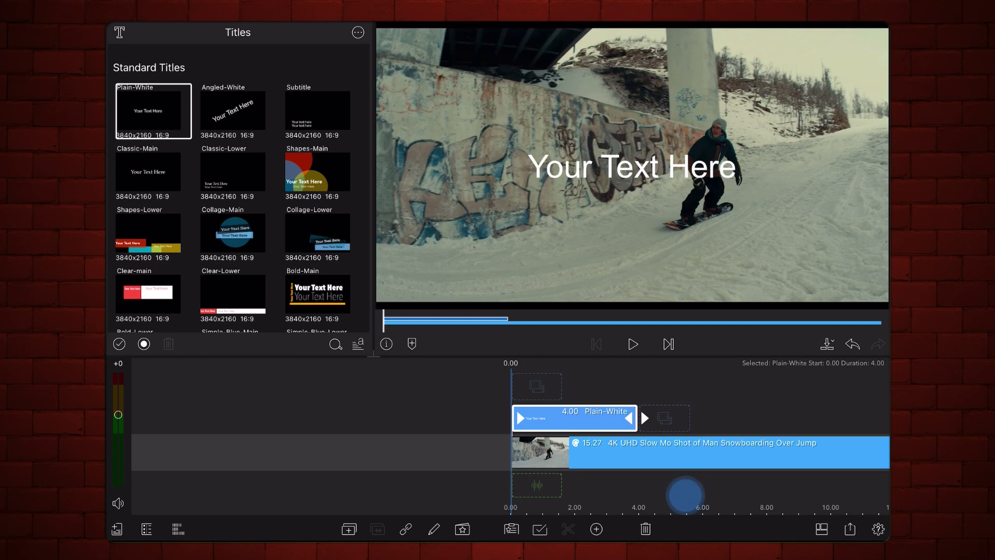
{"action": "left_click_drag", "start_coordinate": [684, 493], "coordinate": [474, 525]}
{"action": "left_click_drag", "start_coordinate": [426, 419], "coordinate": [674, 419]}
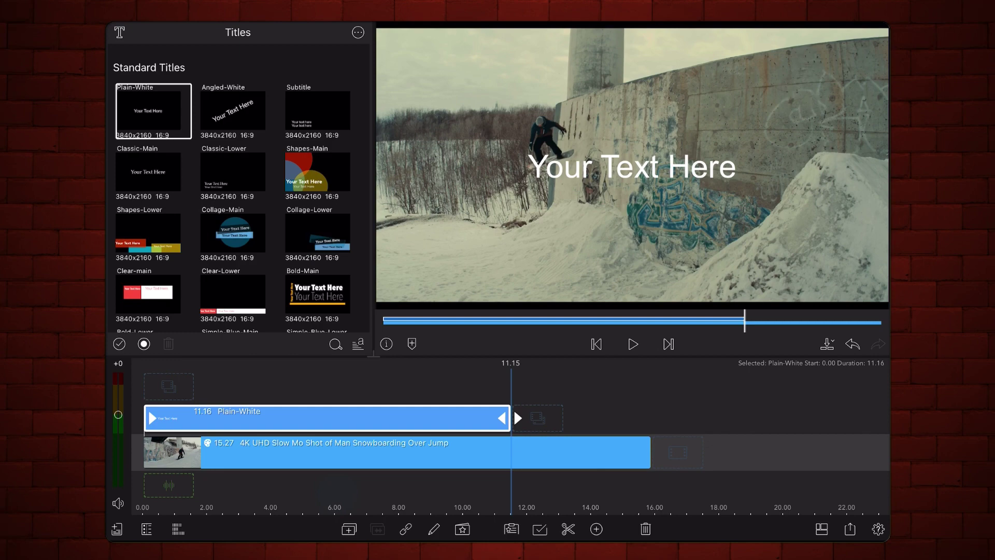
Replace the title's 'Your Text Here' layer with a white rectangle shape filling the frame.
{"action": "double_click", "coordinate": [493, 416]}
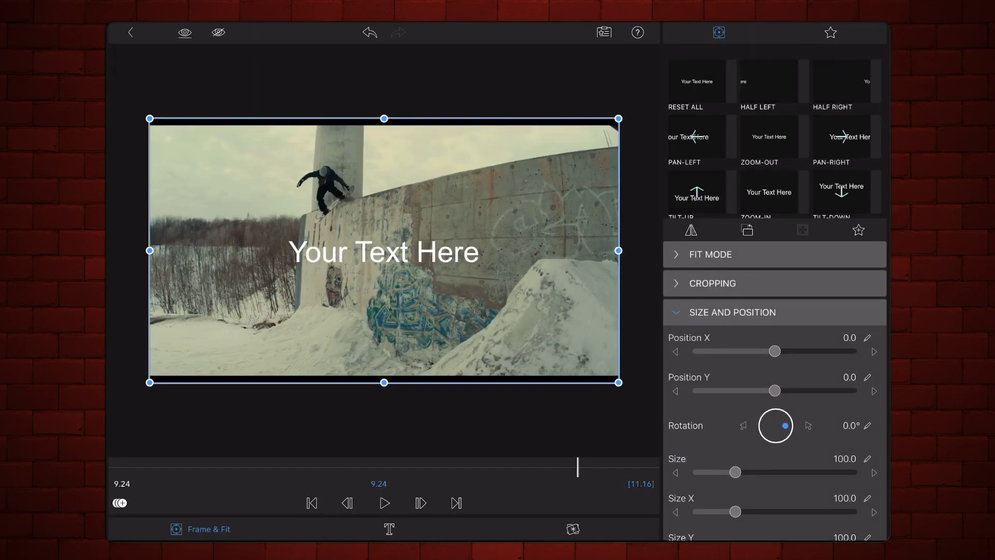
{"action": "left_click", "coordinate": [389, 529]}
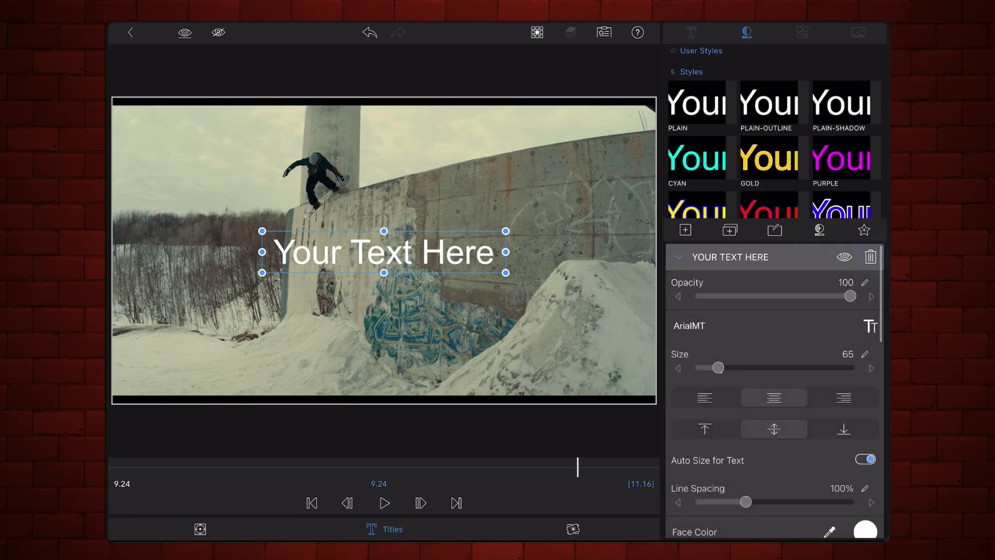
{"action": "left_click", "coordinate": [870, 257]}
{"action": "left_click", "coordinate": [685, 231]}
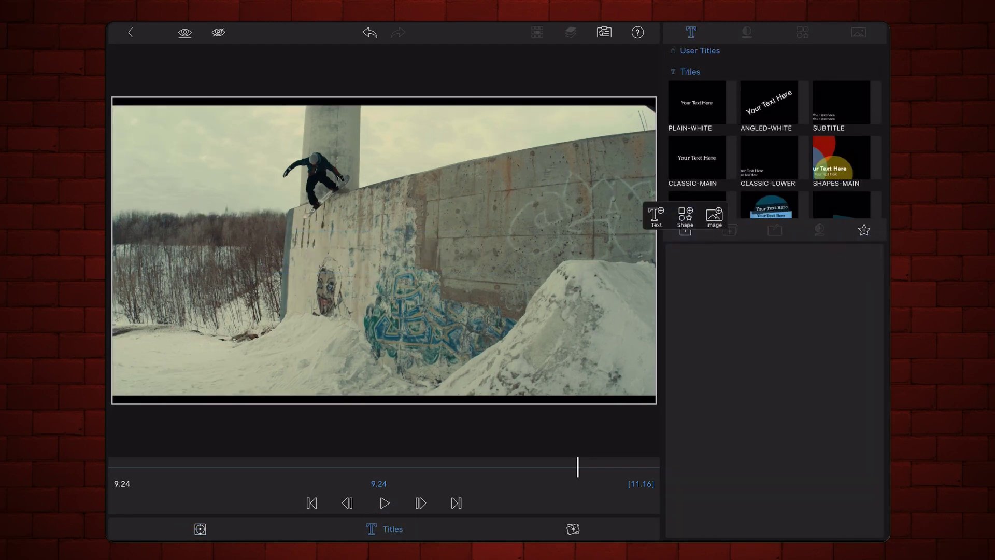
{"action": "left_click", "coordinate": [685, 215]}
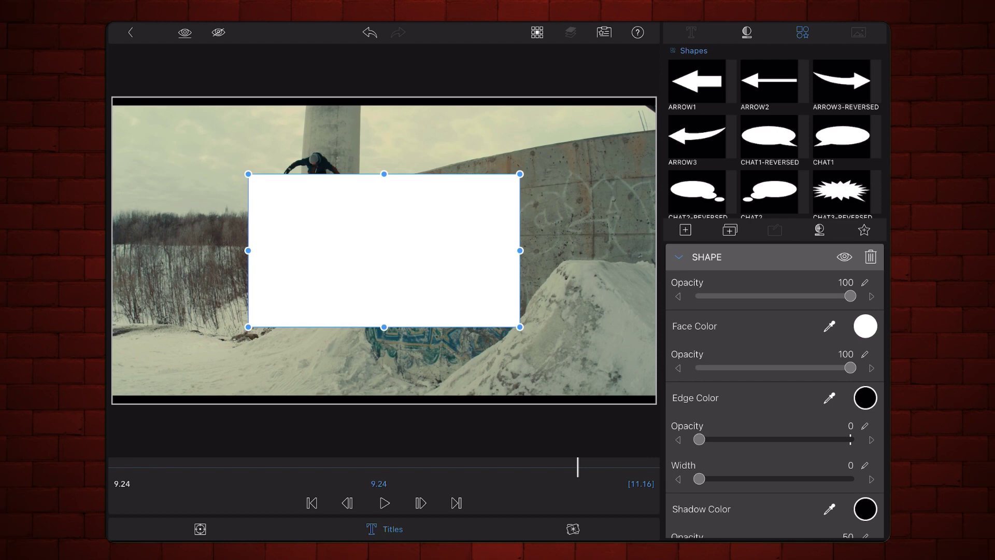
{"action": "left_click_drag", "start_coordinate": [404, 262], "coordinate": [413, 300]}
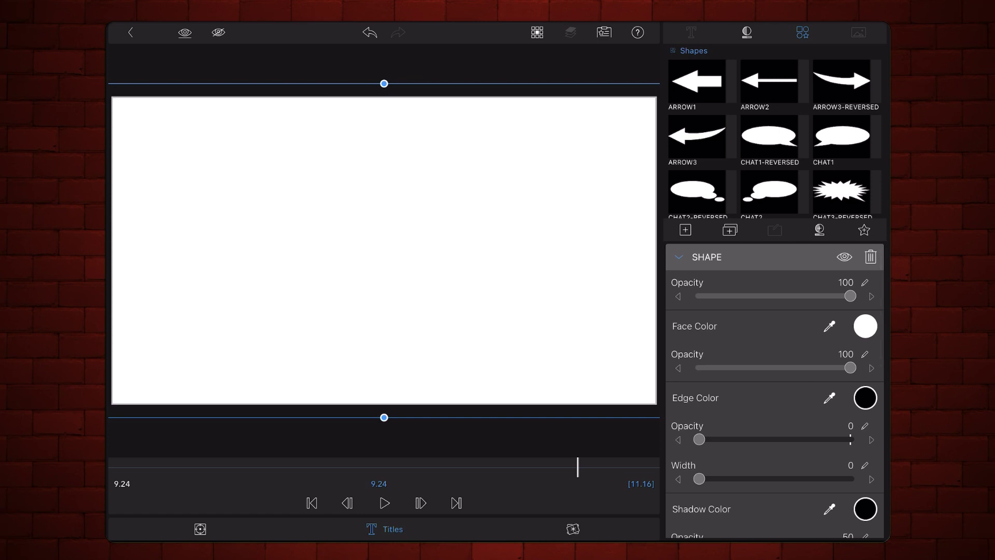
Set the white shape's Blending mode to Divide in Frame & Fit.
{"action": "left_click", "coordinate": [200, 530]}
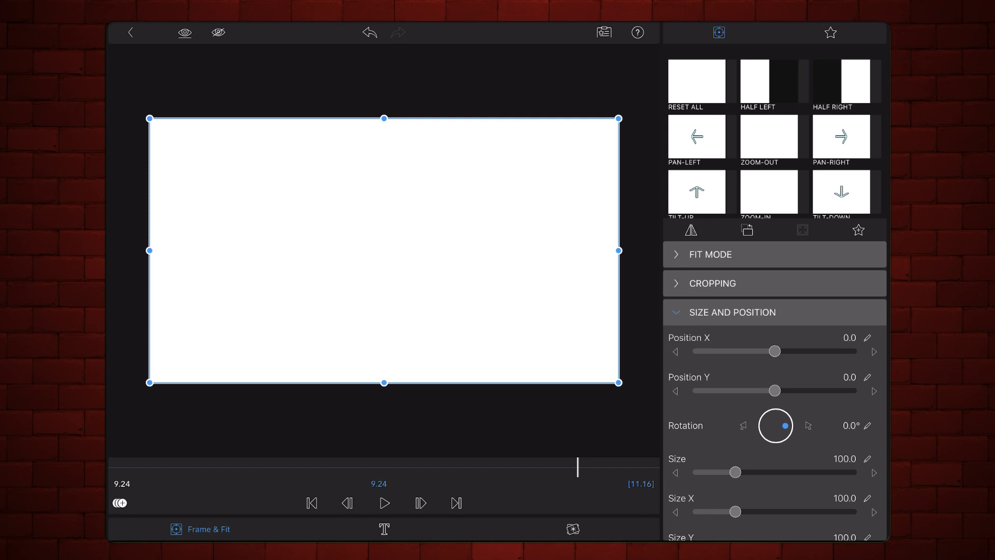
{"action": "left_click", "coordinate": [733, 311]}
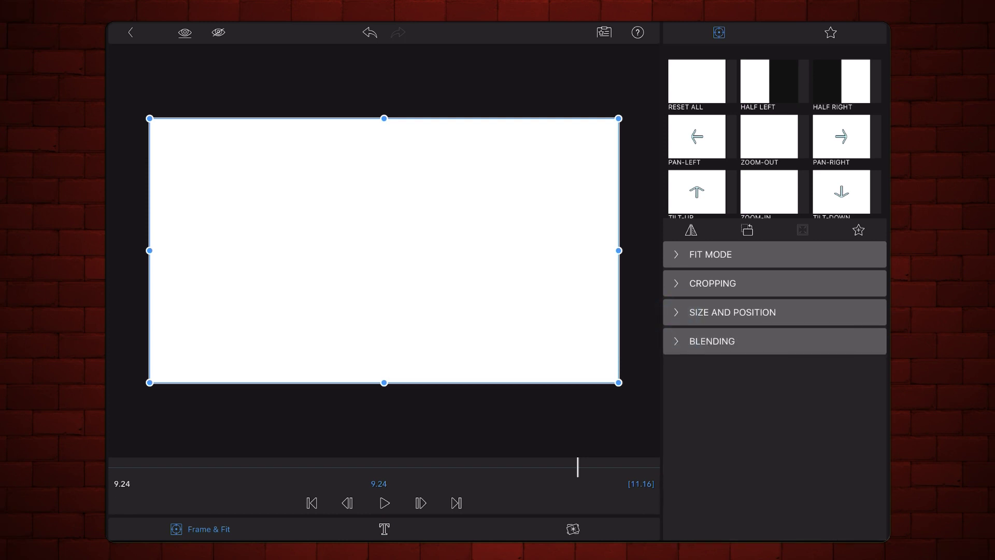
{"action": "left_click", "coordinate": [700, 341]}
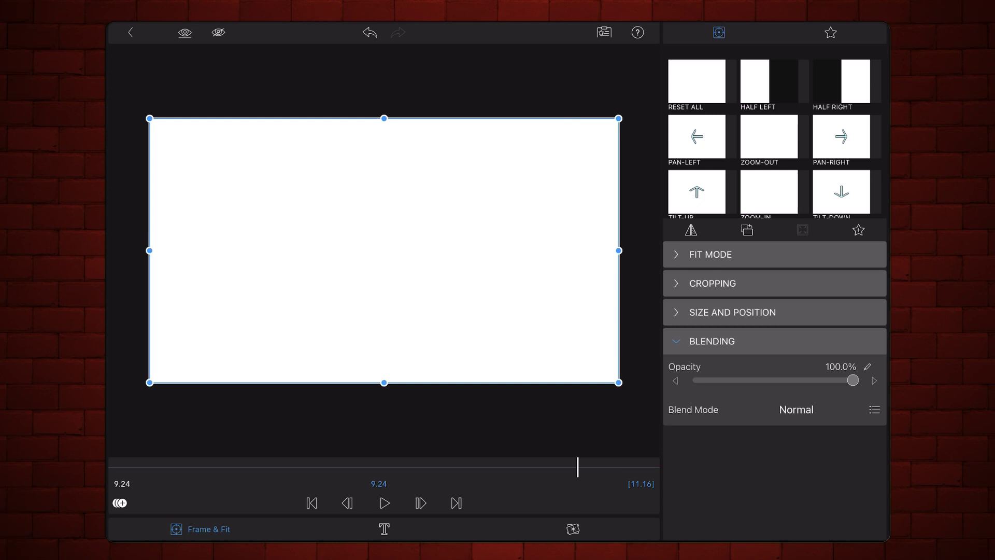
{"action": "left_click", "coordinate": [797, 410]}
{"action": "left_click_drag", "start_coordinate": [769, 334], "coordinate": [765, 31]}
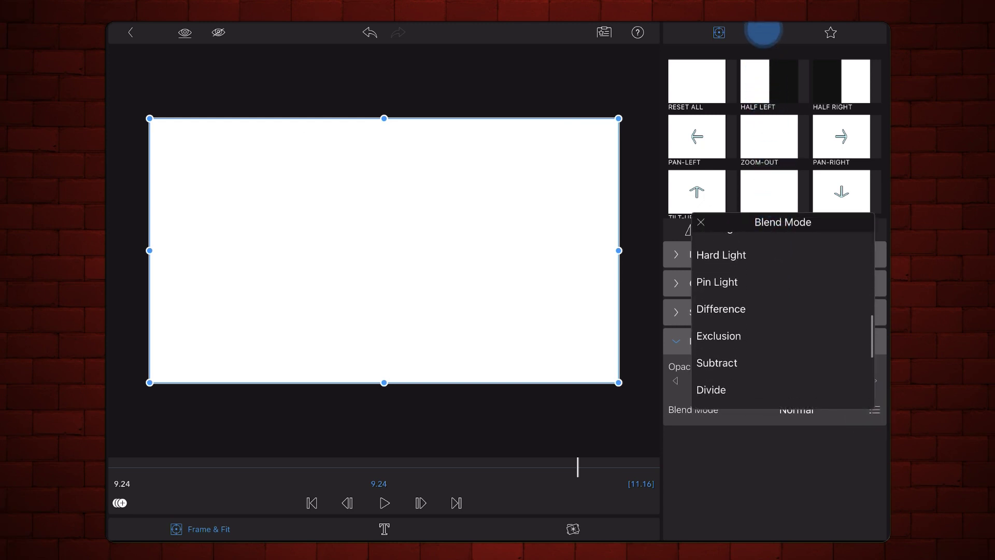
{"action": "left_click", "coordinate": [783, 369]}
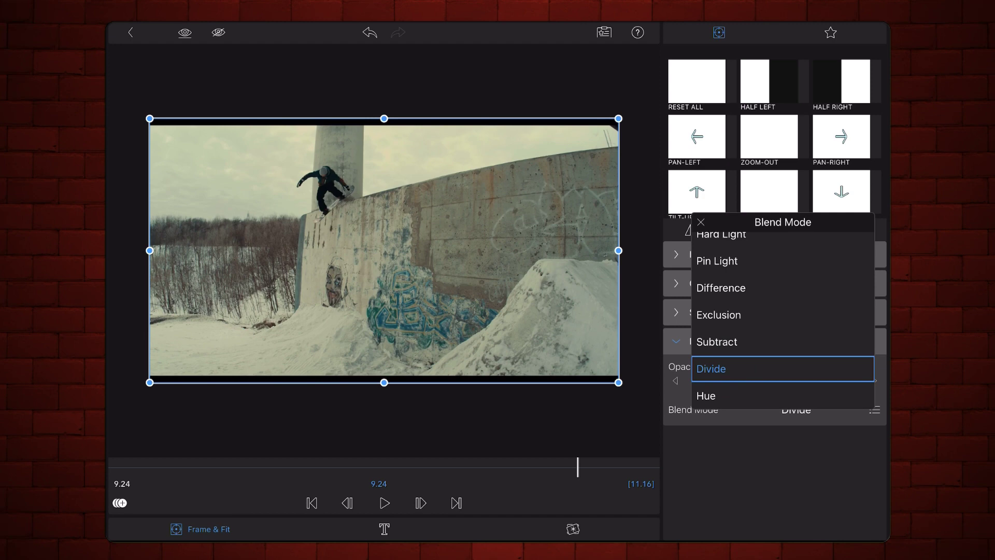
{"action": "left_click", "coordinate": [701, 222]}
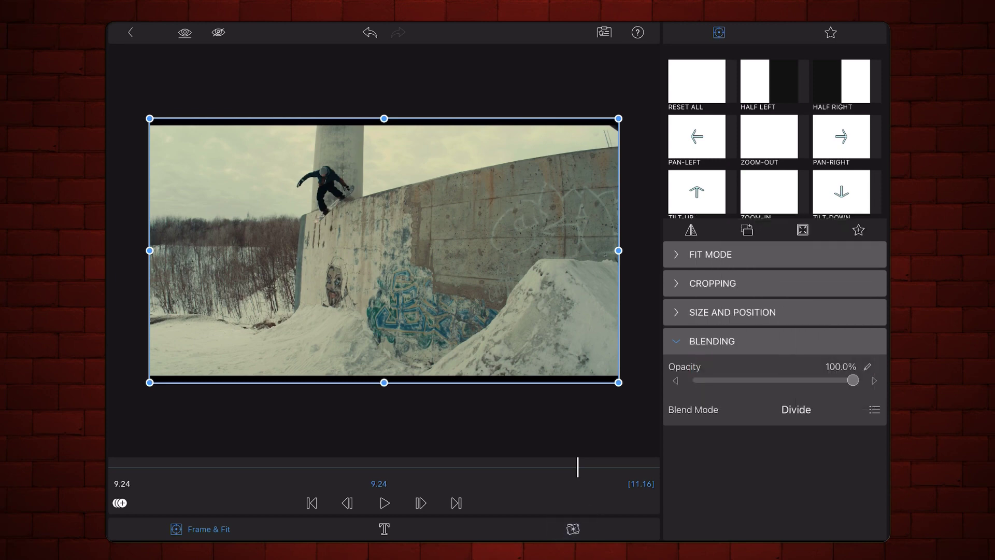
Apply the ORIGINAL preset and tint the white title with a warm gray eyedropper-sampled from the snow.
{"action": "left_click", "coordinate": [573, 529]}
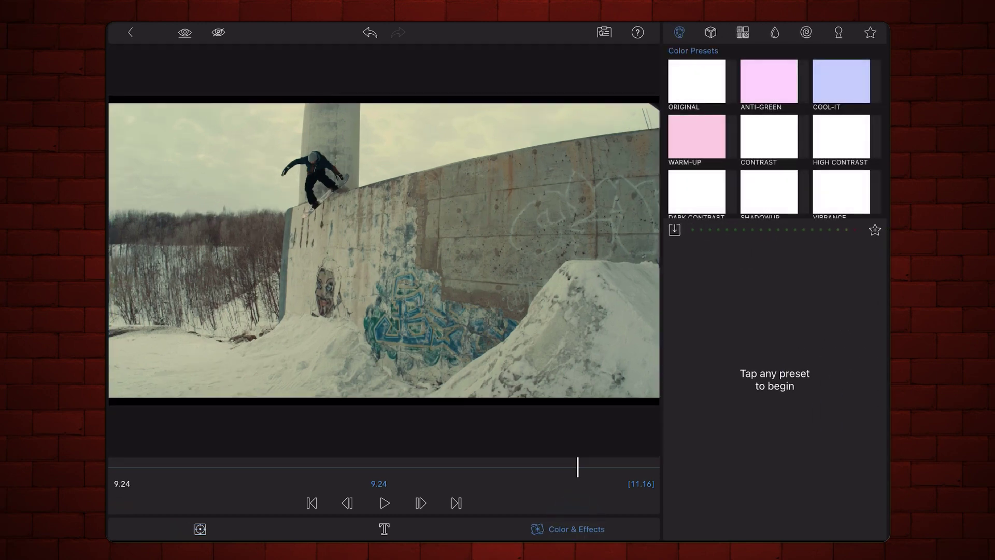
{"action": "left_click", "coordinate": [697, 81]}
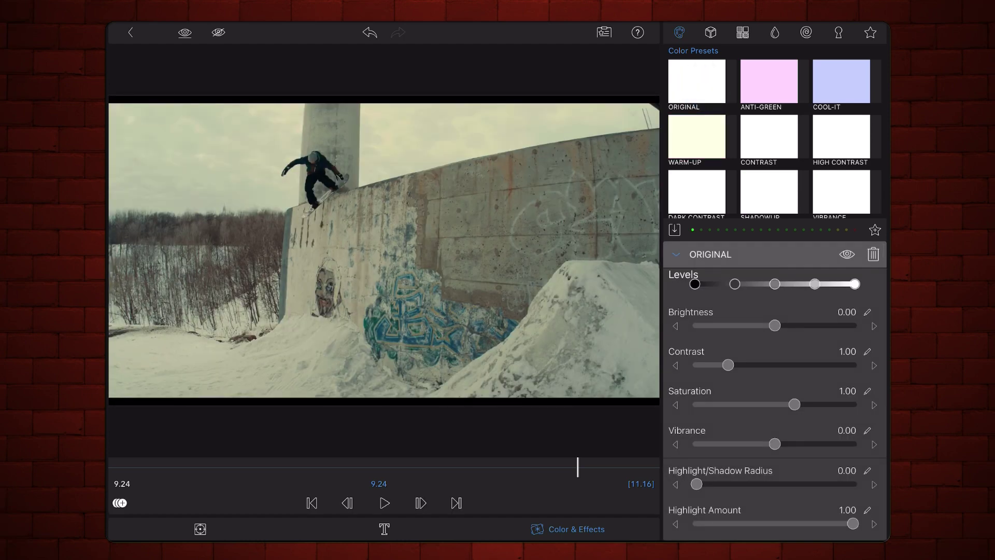
{"action": "left_click_drag", "start_coordinate": [816, 499], "coordinate": [824, 205]}
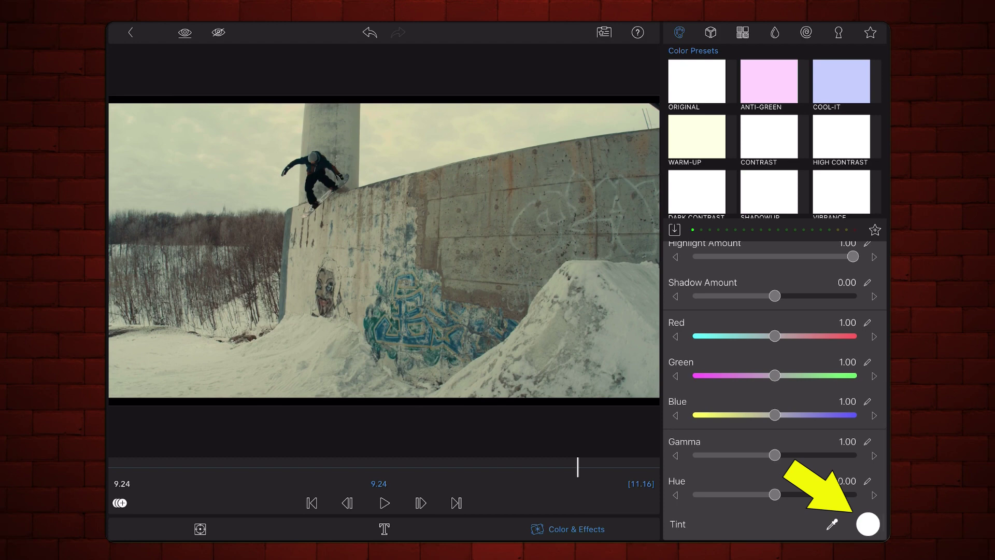
{"action": "left_click", "coordinate": [867, 524]}
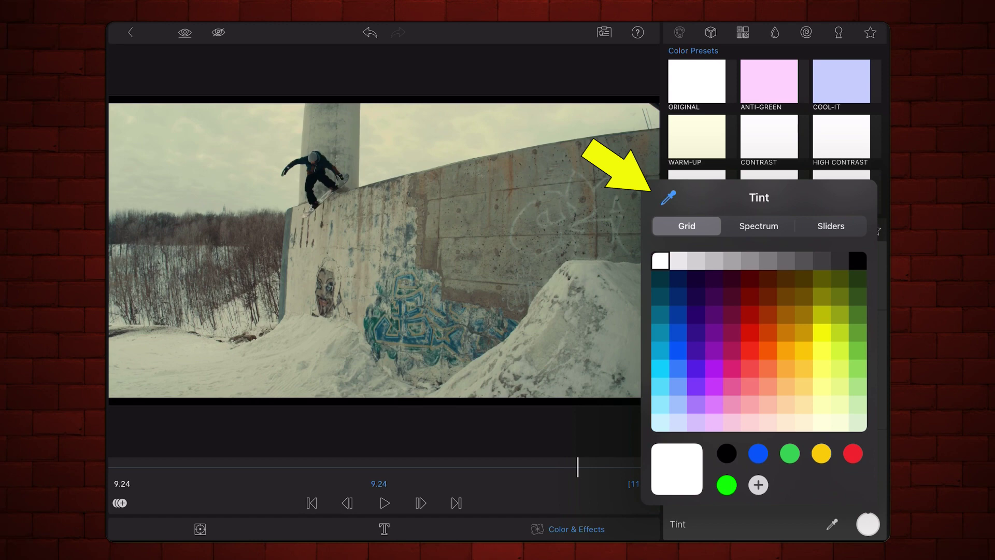
{"action": "left_click", "coordinate": [669, 198]}
{"action": "left_click_drag", "start_coordinate": [498, 279], "coordinate": [164, 342]}
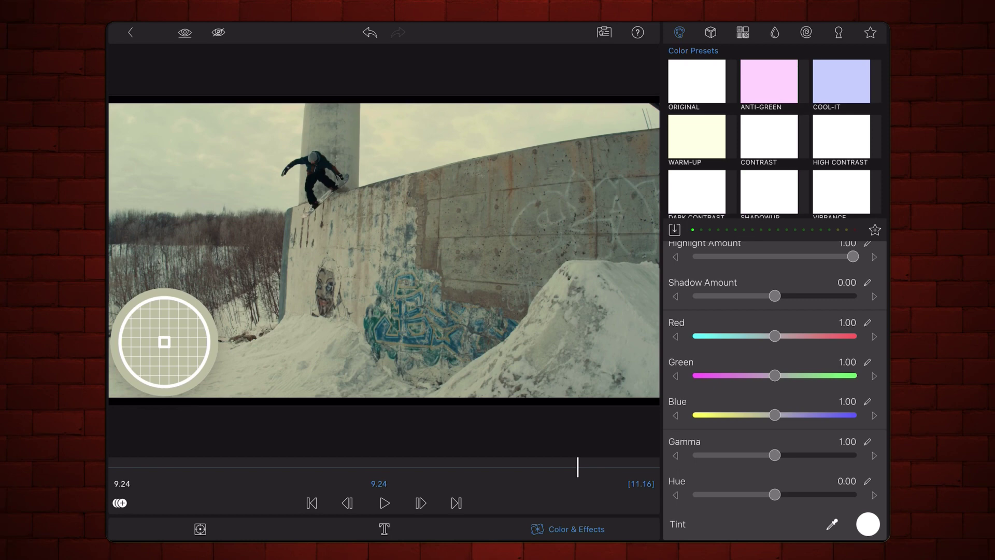
{"action": "left_click_drag", "start_coordinate": [164, 342], "coordinate": [164, 342]}
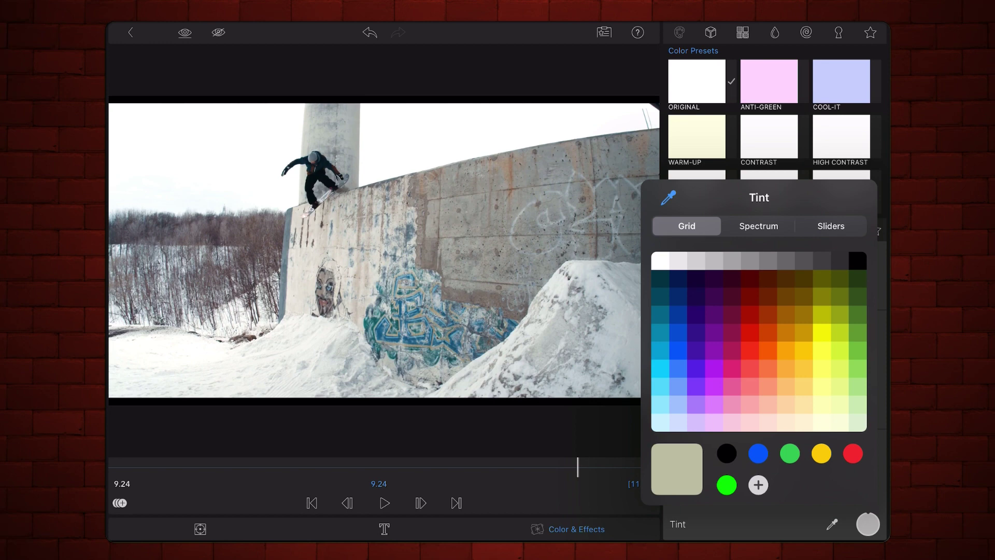
{"action": "key", "text": "Escape"}
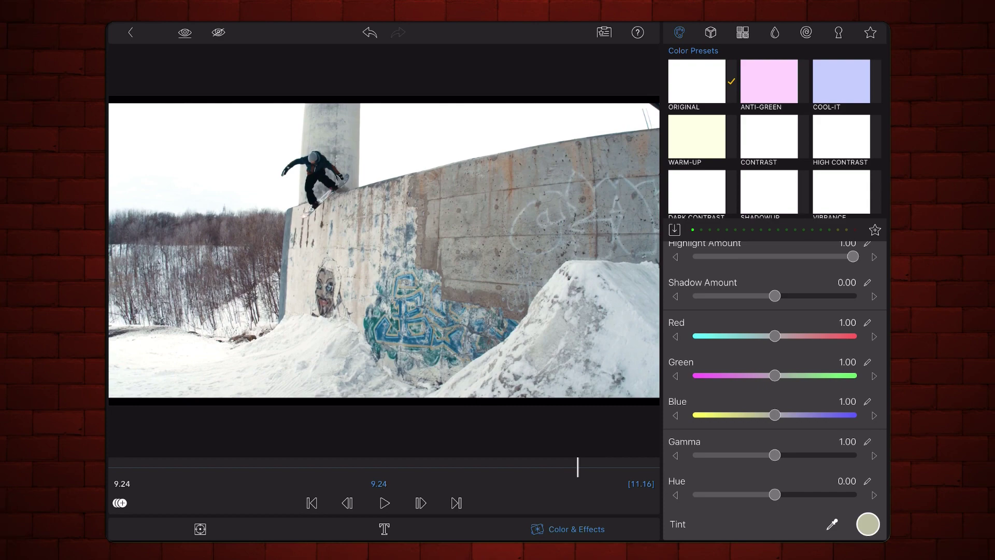
Leave the color editor and go back to the timeline view.
{"action": "left_click", "coordinate": [130, 32]}
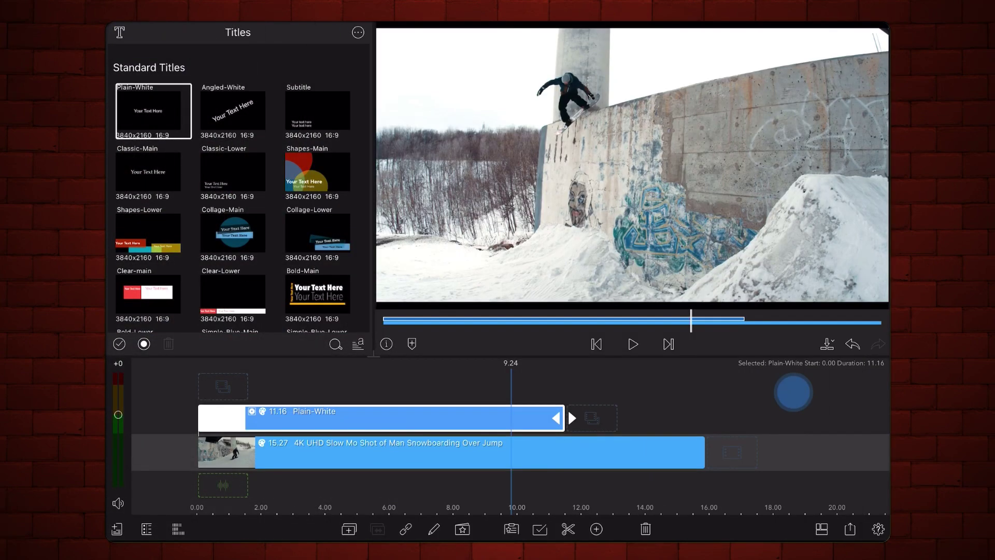
{"action": "left_click", "coordinate": [781, 393]}
{"action": "left_click_drag", "start_coordinate": [781, 393], "coordinate": [729, 397]}
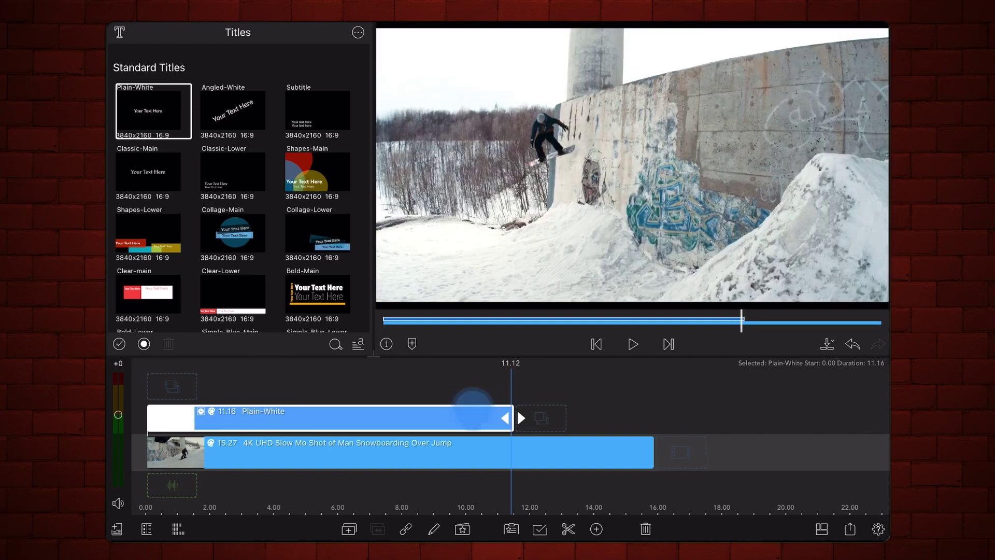
{"action": "double_click", "coordinate": [473, 412]}
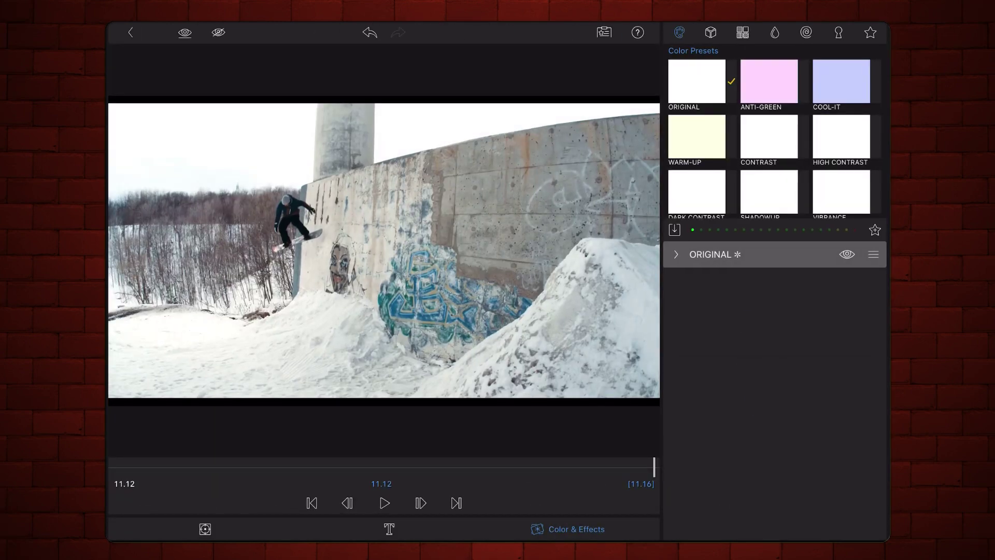
{"action": "left_click", "coordinate": [675, 253]}
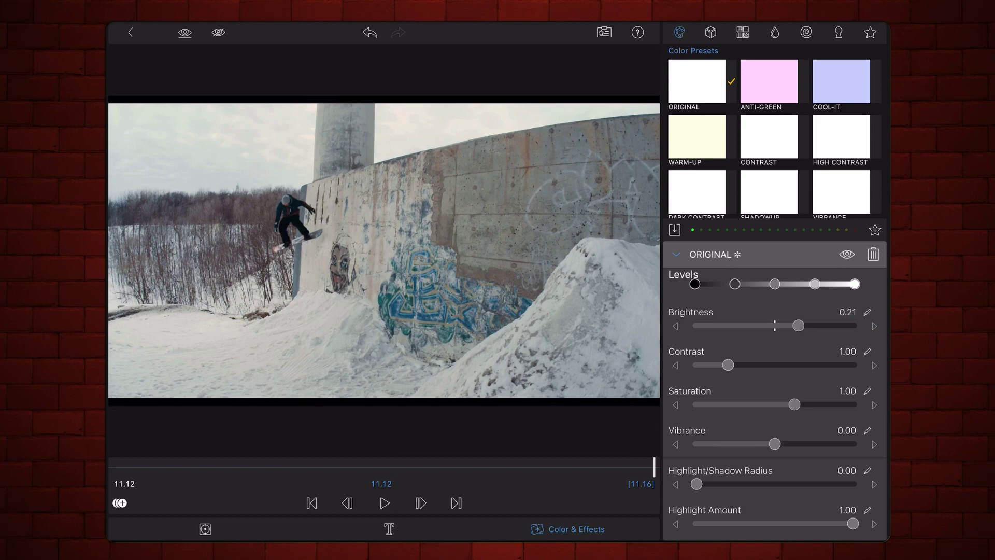
Extend the title to 15.27 seconds to cover the whole clip and return to the start.
{"action": "left_click", "coordinate": [130, 32]}
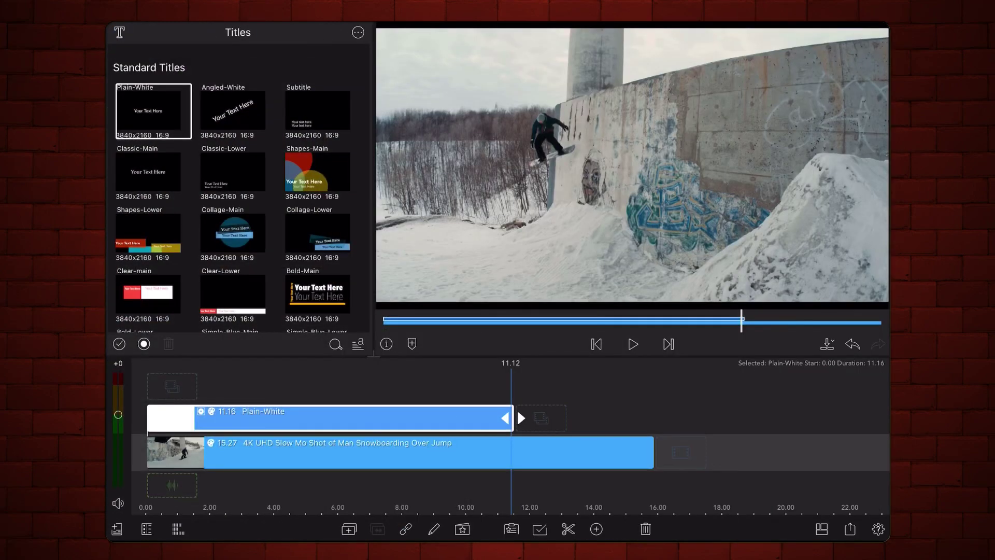
{"action": "left_click_drag", "start_coordinate": [725, 384], "coordinate": [716, 389]}
{"action": "left_click_drag", "start_coordinate": [509, 417], "coordinate": [659, 418]}
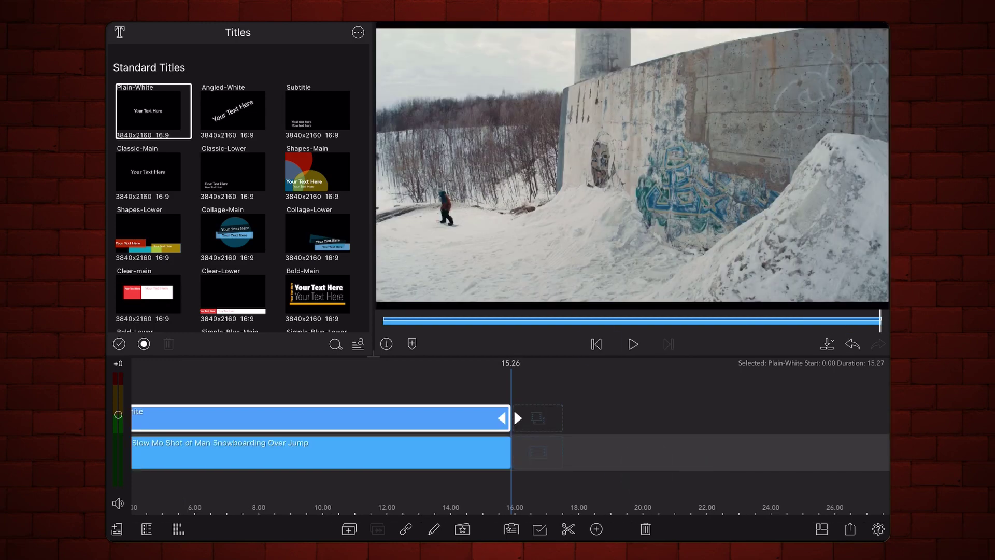
{"action": "left_click", "coordinate": [596, 344]}
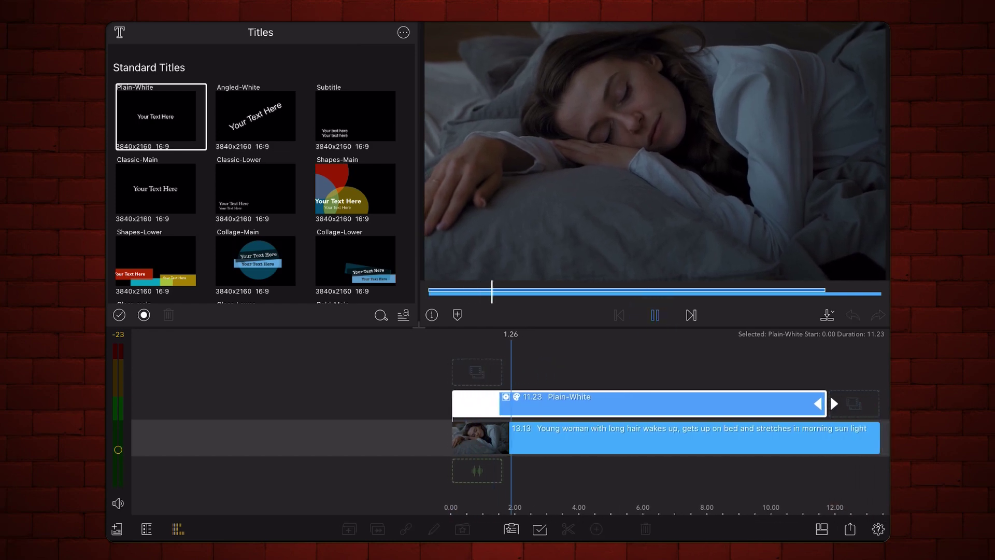
Stop bedroom playback and tint its white title with a color sampled from the footage.
{"action": "left_click", "coordinate": [655, 314]}
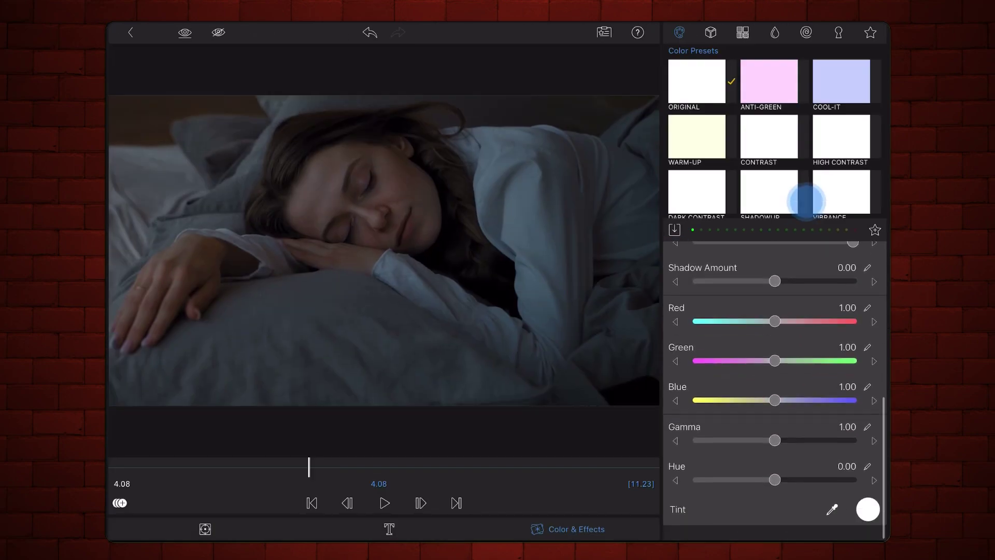
{"action": "left_click", "coordinate": [868, 510]}
{"action": "left_click_drag", "start_coordinate": [498, 278], "coordinate": [531, 192]}
{"action": "left_click", "coordinate": [389, 273]}
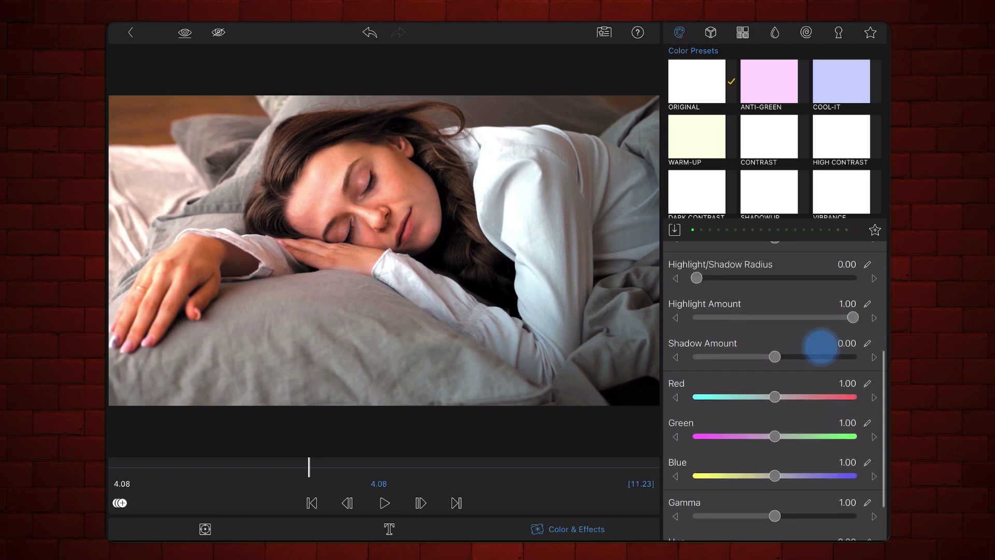
{"action": "scroll", "coordinate": [774, 374], "scroll_direction": "up", "scroll_amount": 10}
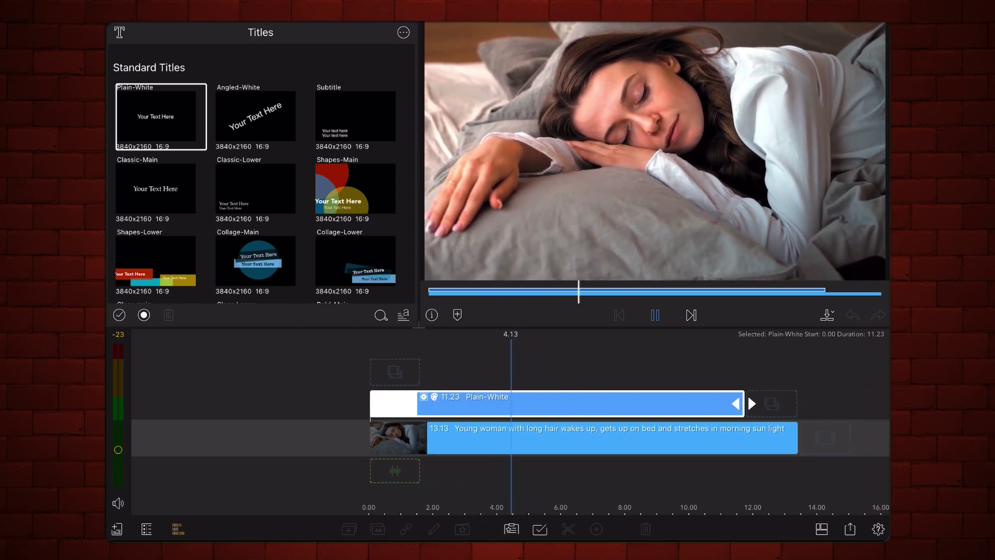
{"action": "left_click", "coordinate": [655, 315]}
{"action": "mouse_move", "coordinate": [756, 489]}
{"action": "left_mouse_down"}
{"action": "mouse_move", "coordinate": [547, 482]}
{"action": "mouse_move", "coordinate": [591, 485]}
{"action": "left_mouse_up"}
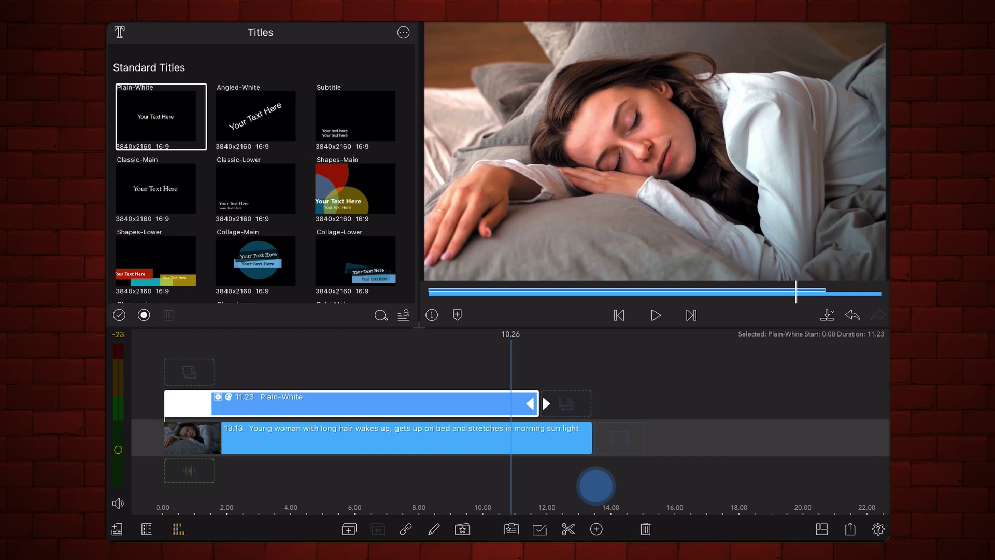